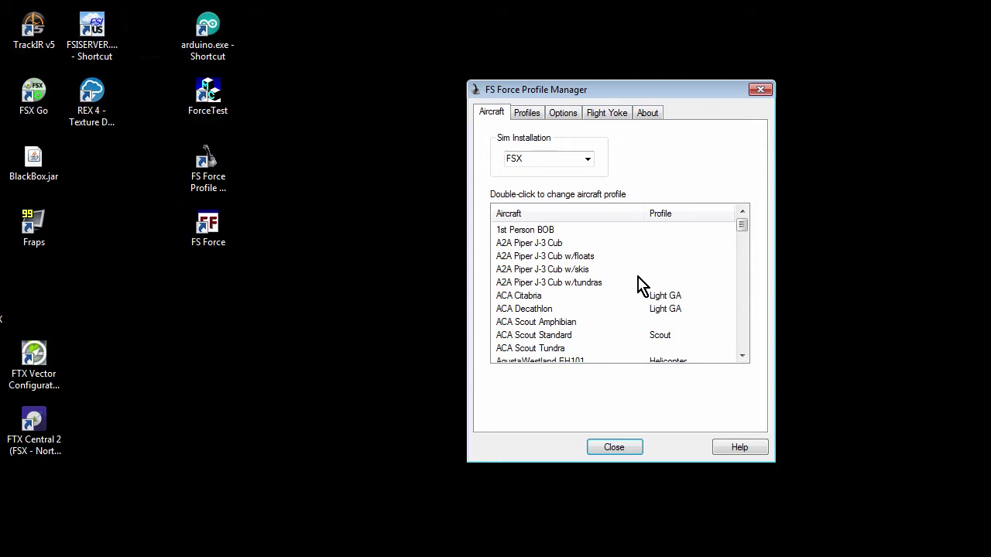
Assign the Light GA profile to the A2A Piper J-3 Cub in the FSX aircraft list.
mouse_move(741, 224)
mouse_down()
mouse_move(746, 305)
mouse_move(745, 228)
mouse_up()
mouse_move(741, 226)
mouse_down()
mouse_move(748, 279)
mouse_move(748, 225)
mouse_up()
click(542, 243)
click(542, 283)
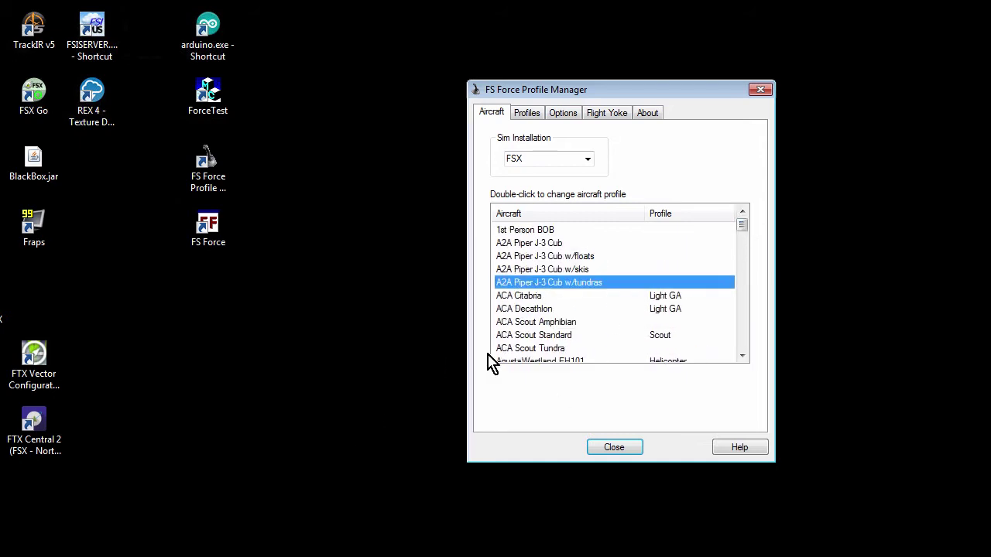
double_click(533, 243)
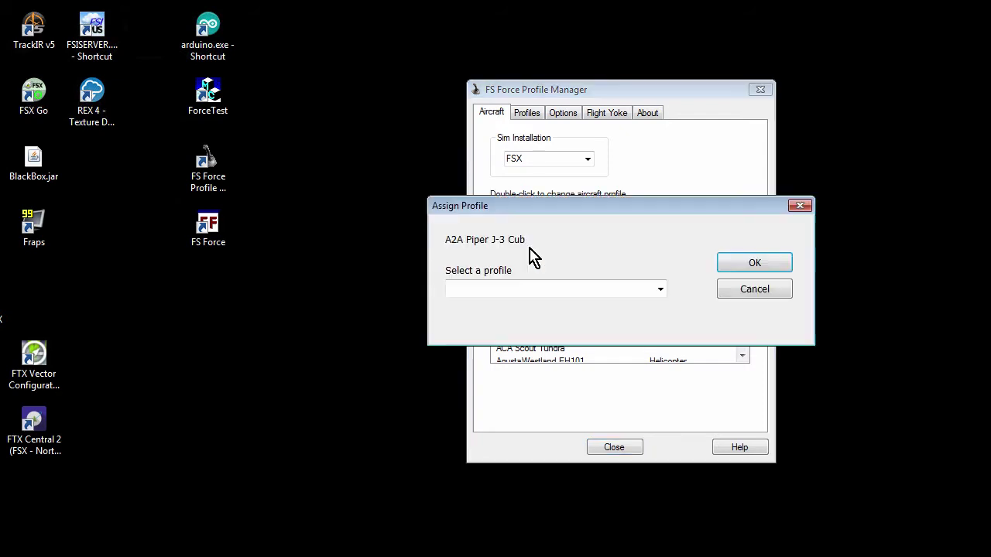
click(661, 290)
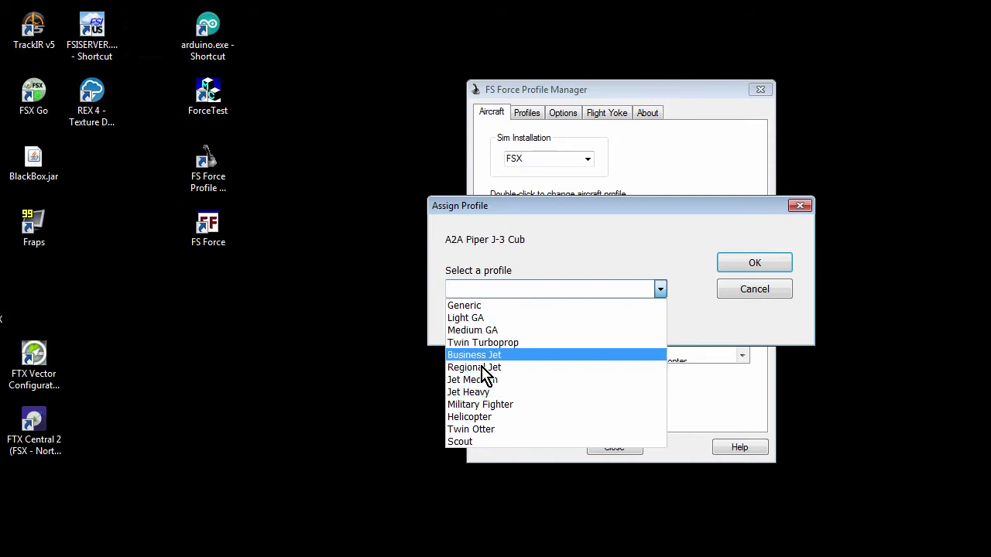
click(480, 318)
click(757, 263)
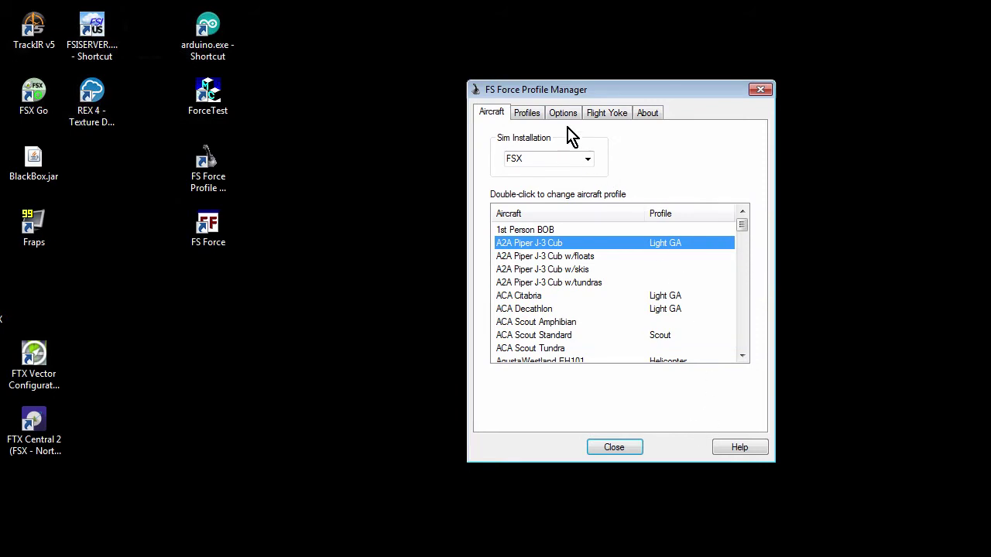
Review the available force feedback profiles and how they are assigned to aircraft, including the Britten-Norman BN-2B Islander.
click(527, 116)
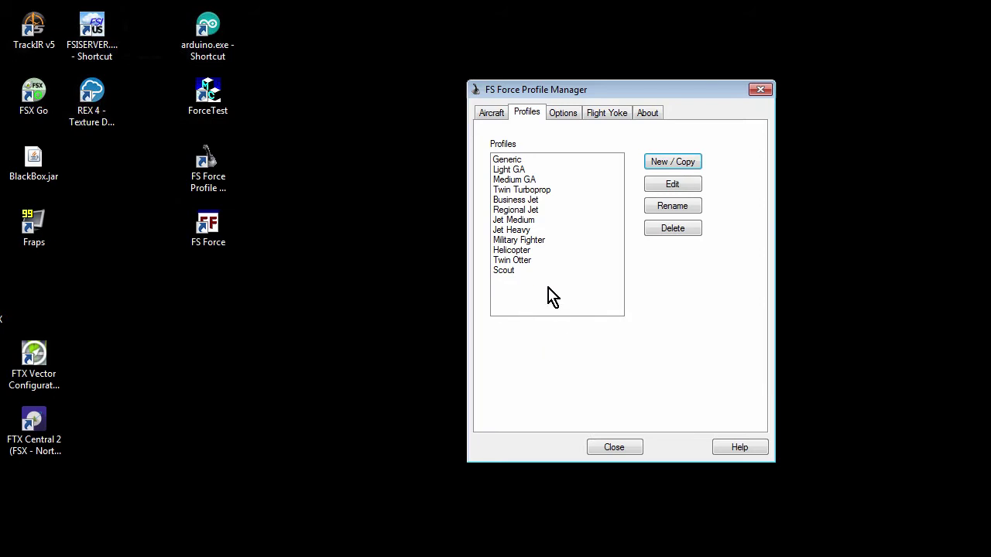
click(493, 114)
drag(743, 226, 740, 271)
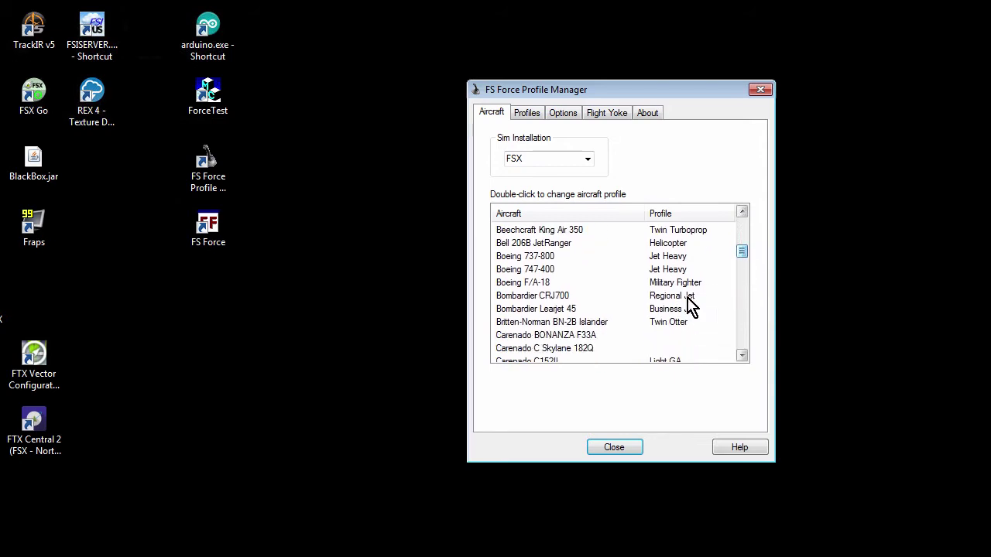
click(560, 322)
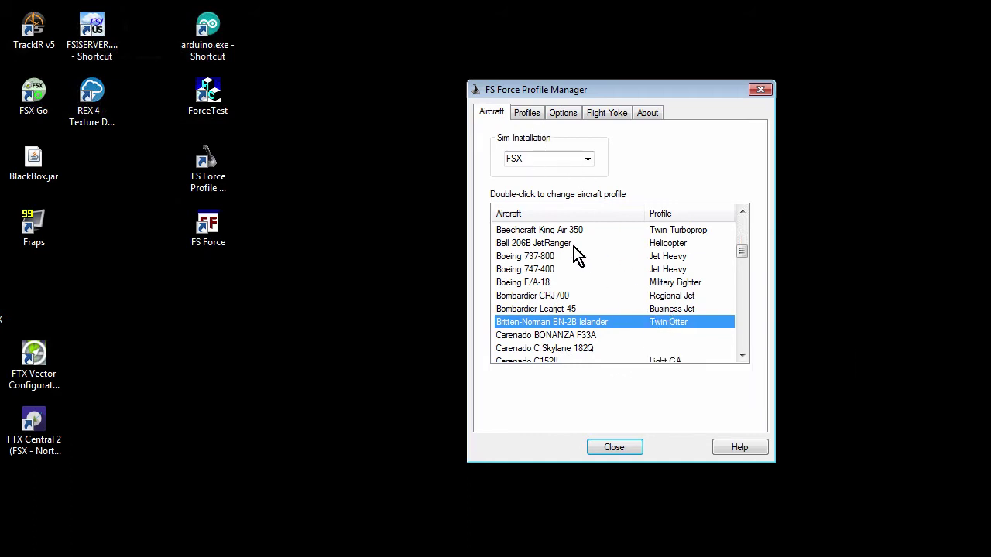
click(530, 118)
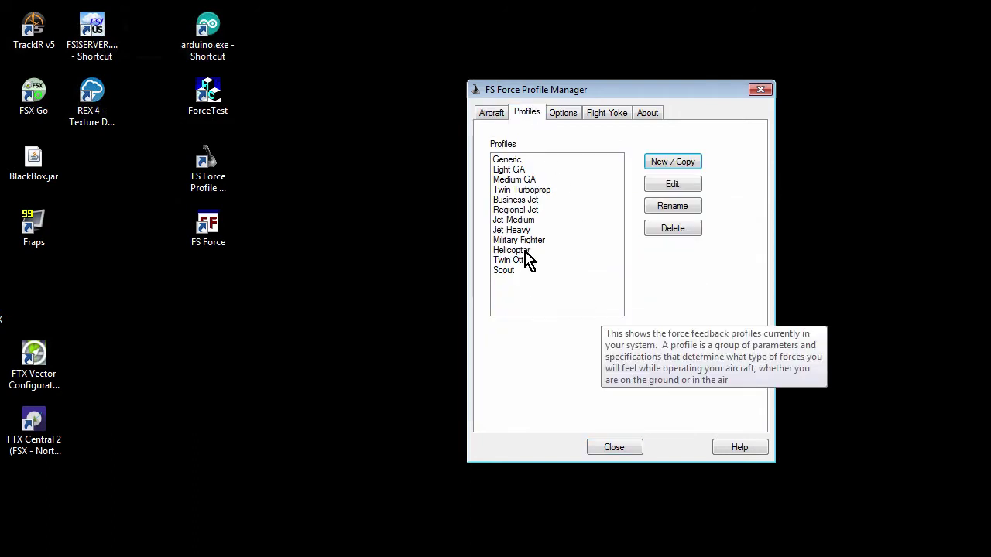
Open the Light GA profile for editing and examine its aileron and elevator centering force graphs.
click(579, 172)
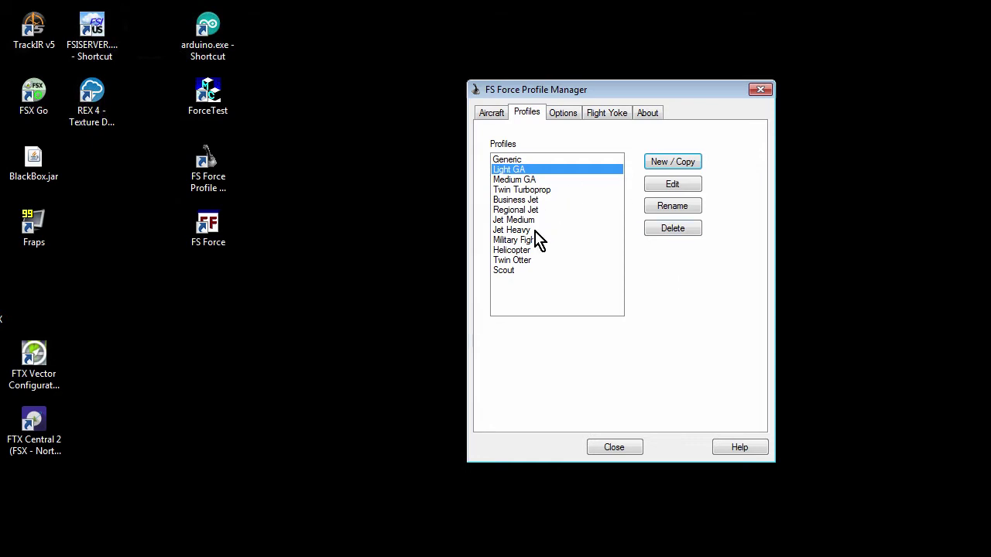
mouse_move(527, 273)
mouse_move(525, 174)
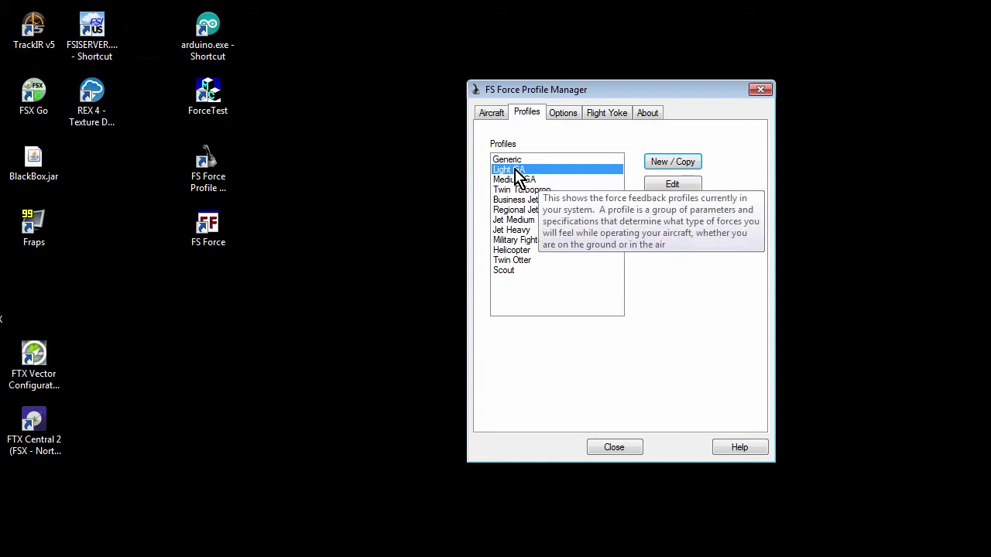
click(665, 186)
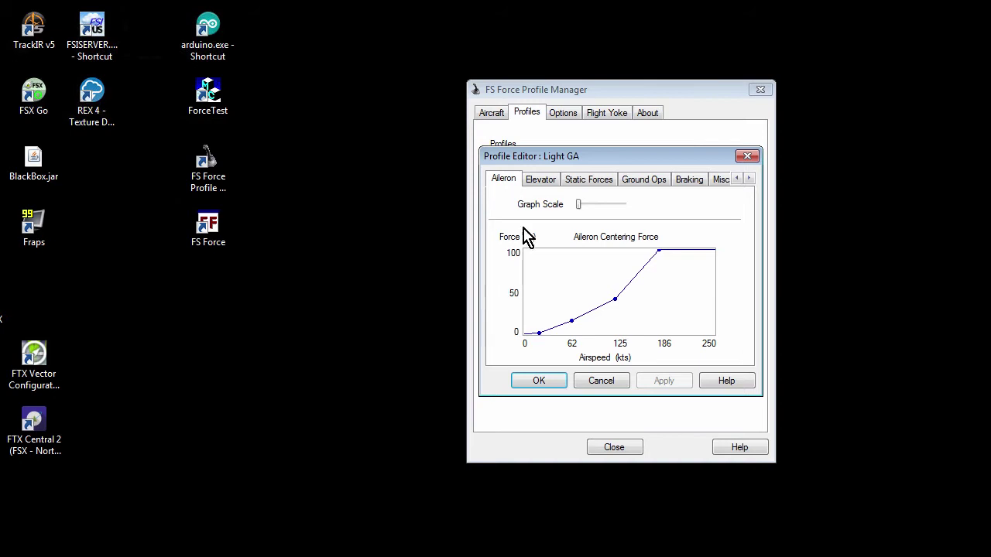
click(536, 179)
click(513, 184)
click(542, 183)
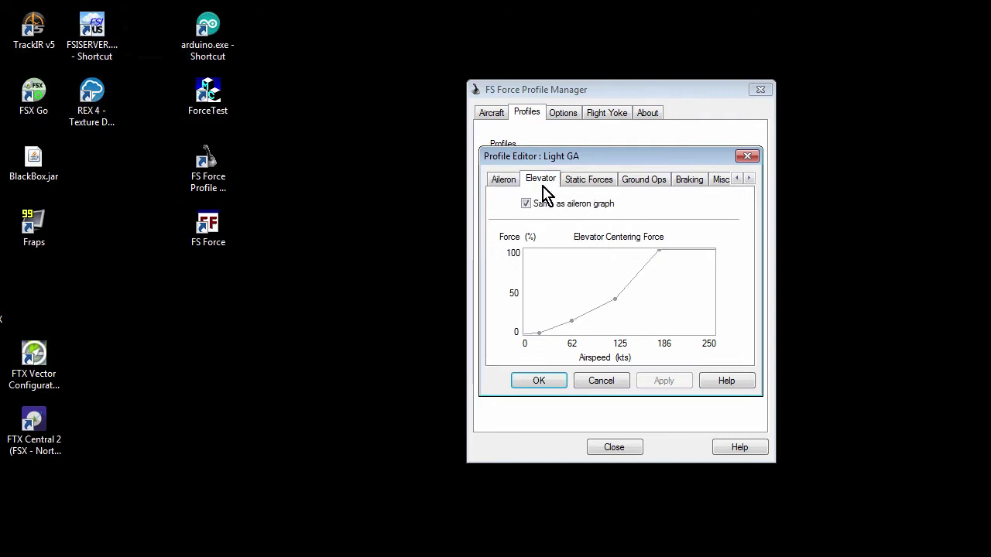
click(503, 182)
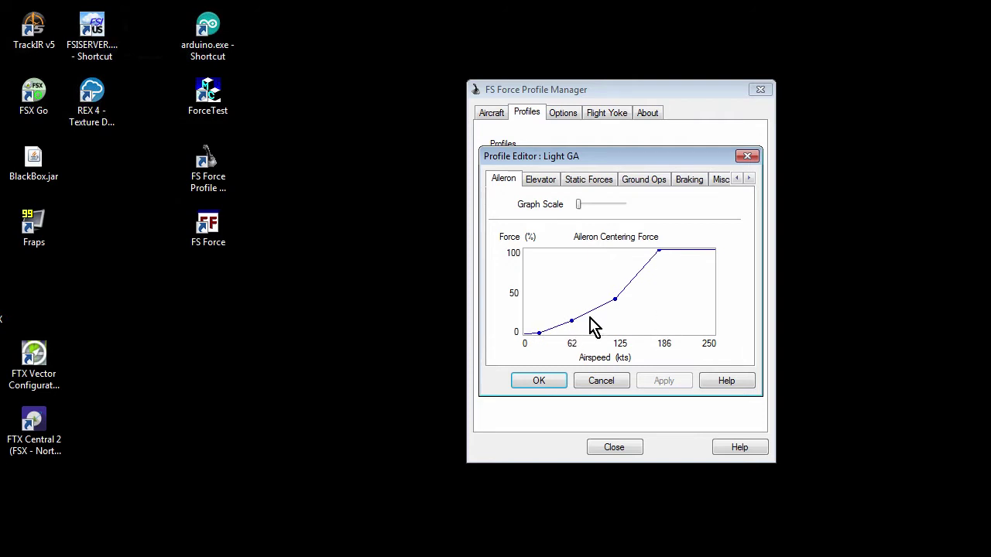
Unlink the Light GA profile's elevator centering force graph from the aileron graph.
click(539, 180)
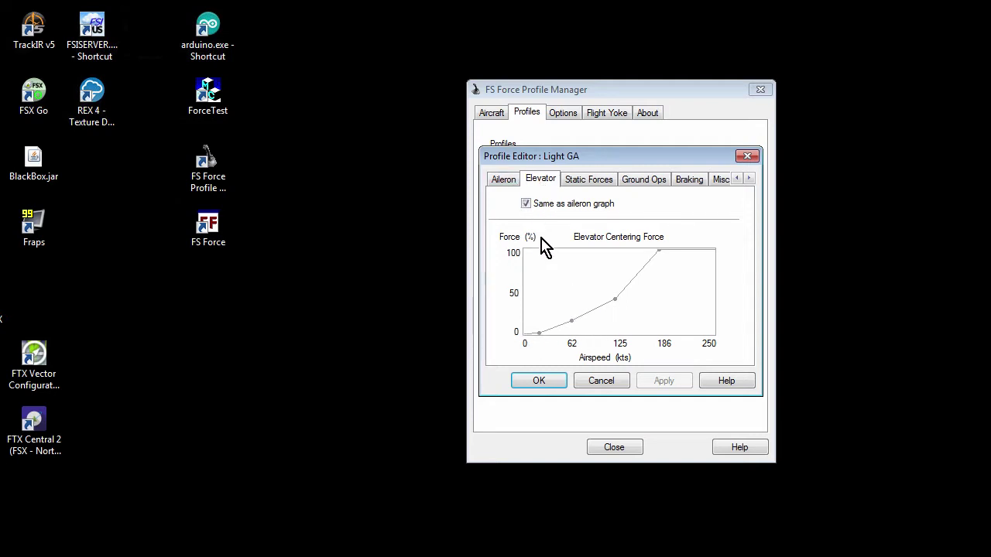
click(527, 204)
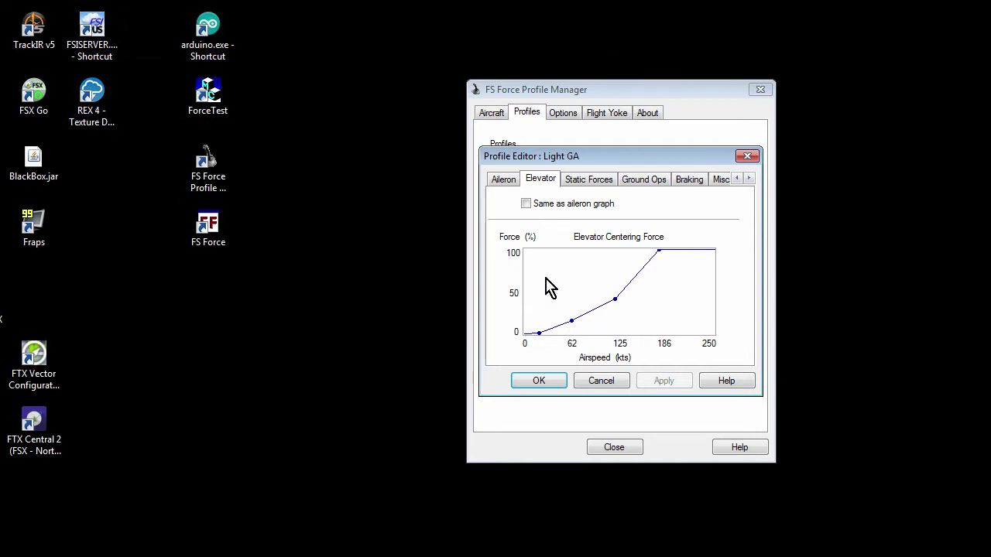
key(Left)
Examine the Light GA profile's static forces, ground movement, braking and miscellaneous force settings.
click(592, 180)
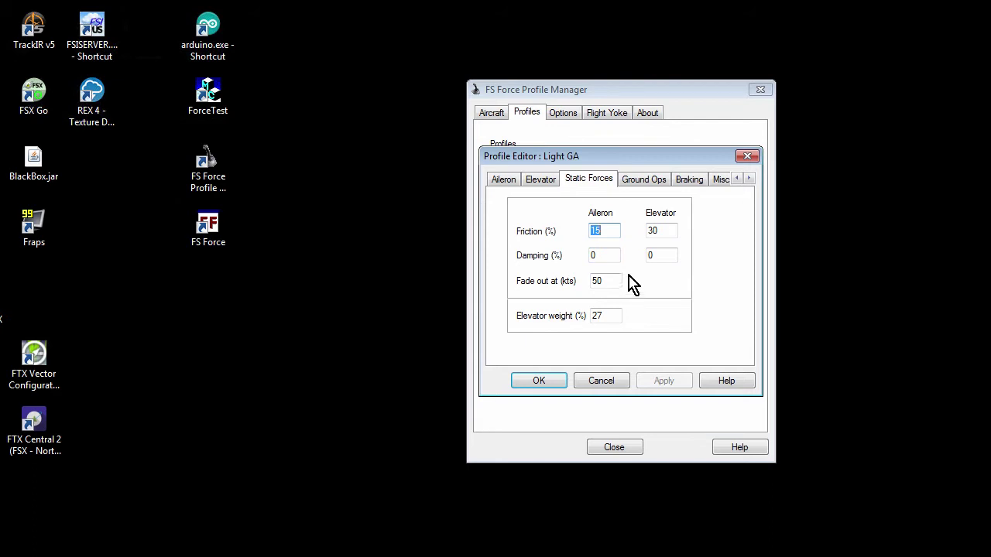
mouse_move(603, 230)
mouse_move(541, 255)
click(643, 183)
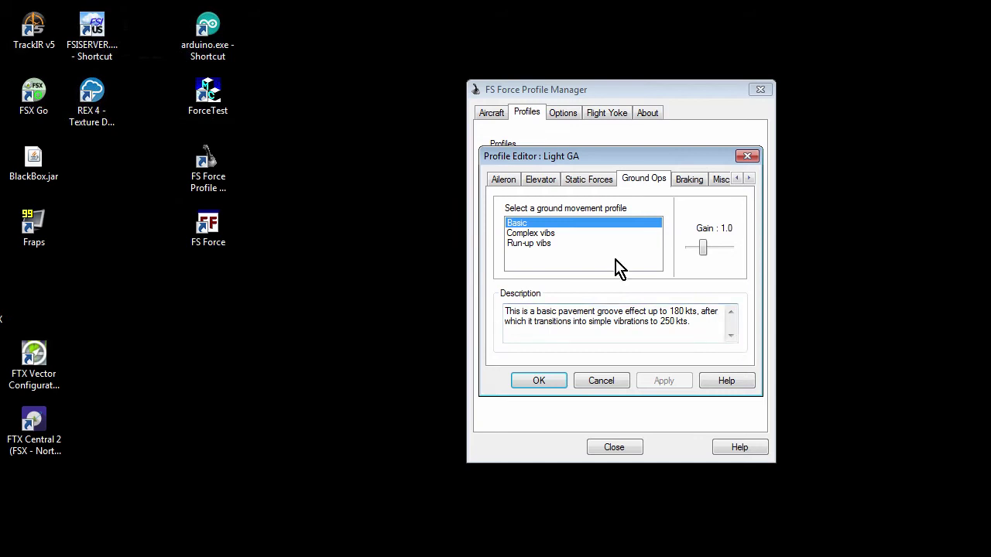
click(690, 180)
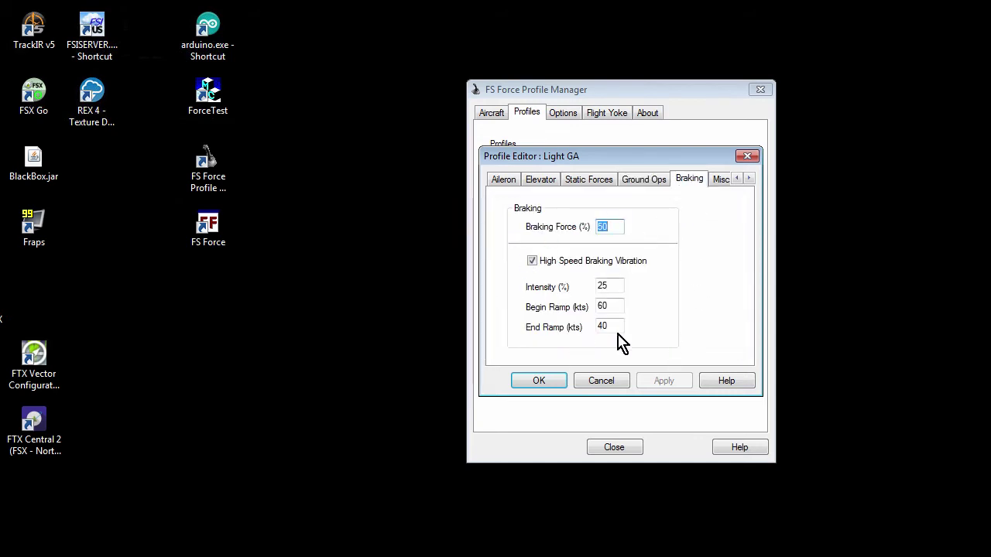
click(717, 181)
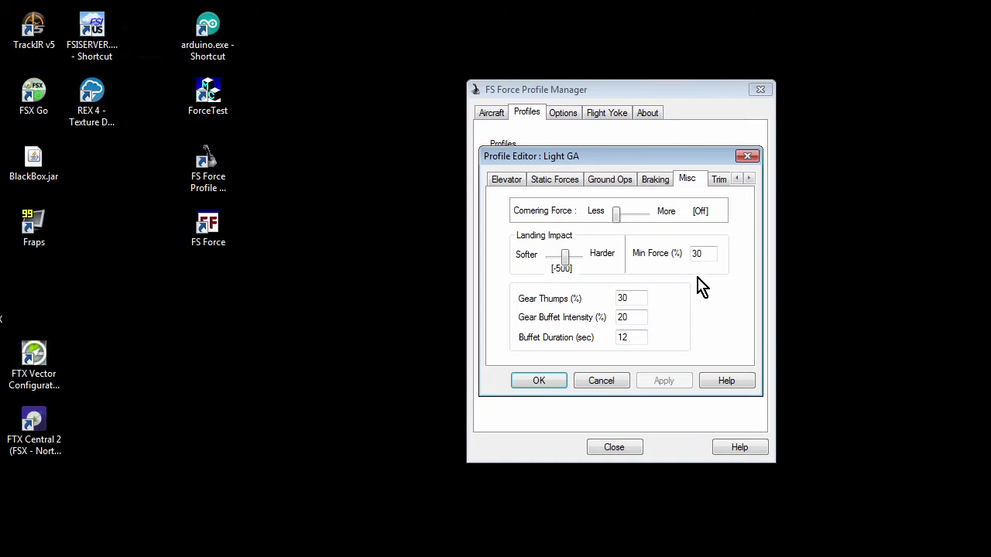
mouse_move(620, 252)
Examine the launch, trim and preferred controller options and the global autopilot follow settings for the flight yoke.
click(567, 117)
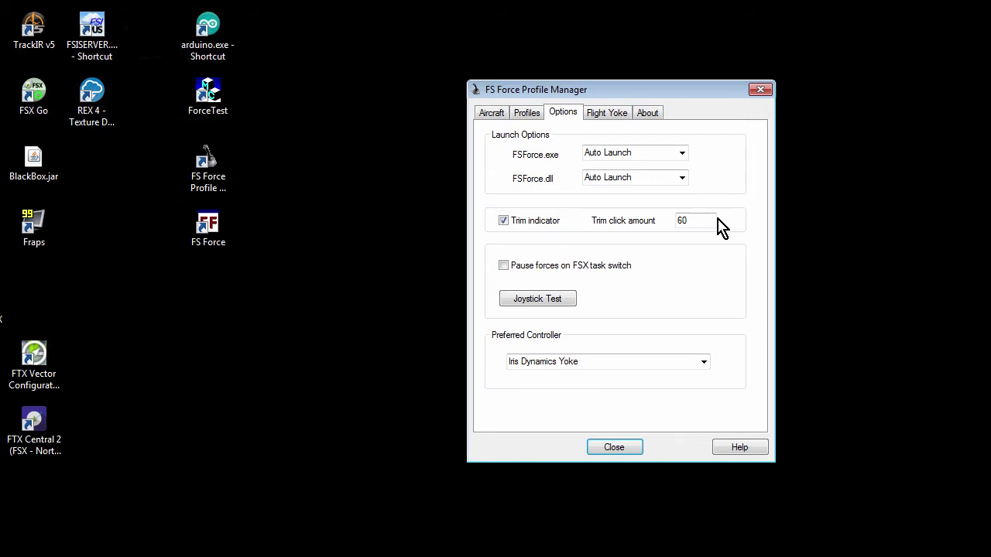
key(Tab)
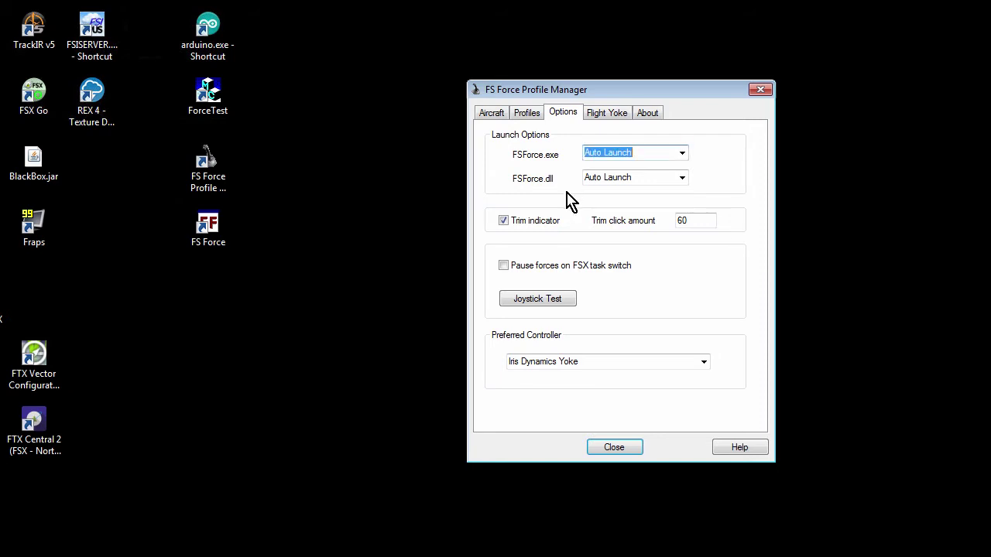
click(608, 116)
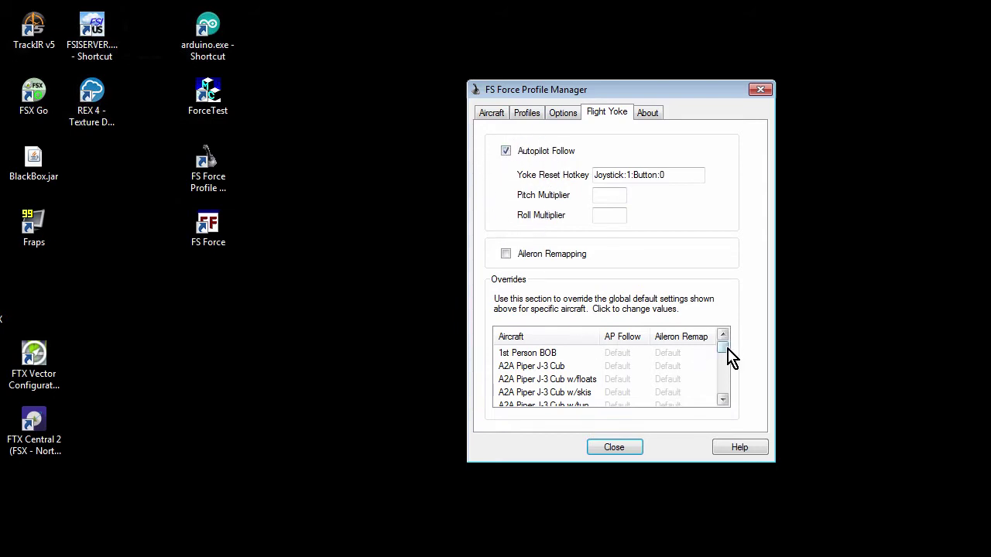
mouse_move(714, 349)
mouse_down()
mouse_move(732, 363)
mouse_move(723, 346)
mouse_up()
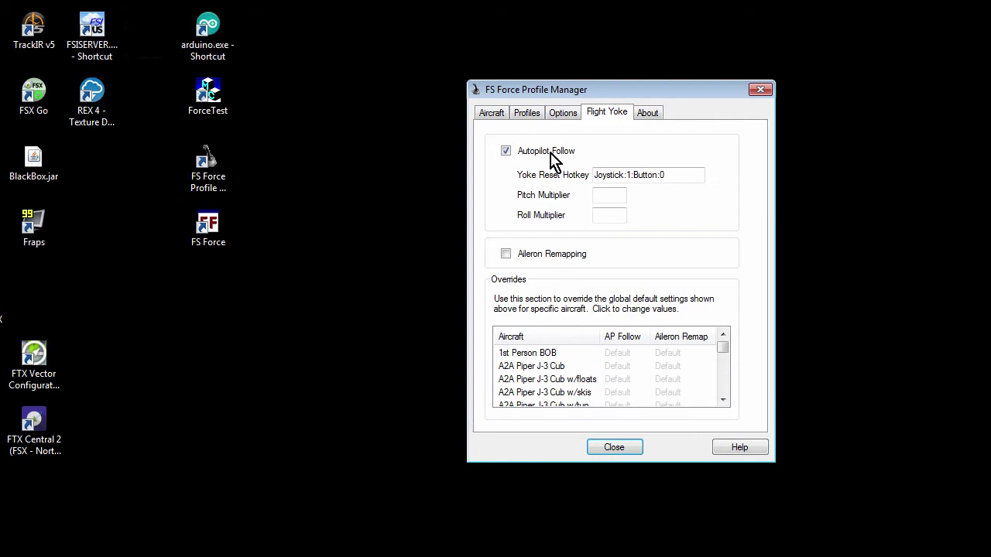
mouse_move(570, 160)
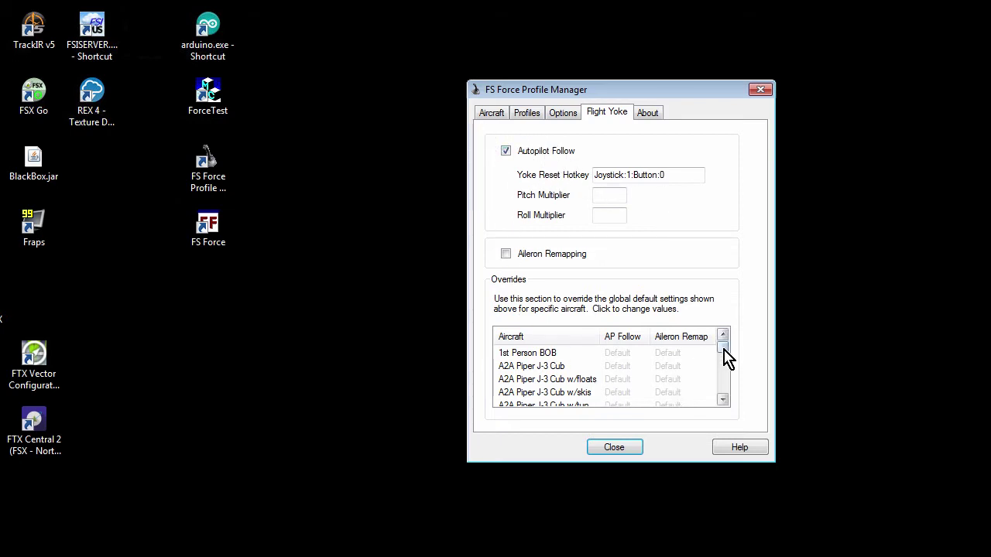
Examine the aircraft-specific autopilot follow and aileron remapping overrides at the LearJet Twin Engine Jet, plus the global aileron remapping option.
drag(720, 349, 723, 364)
scroll(683, 376, down, 3)
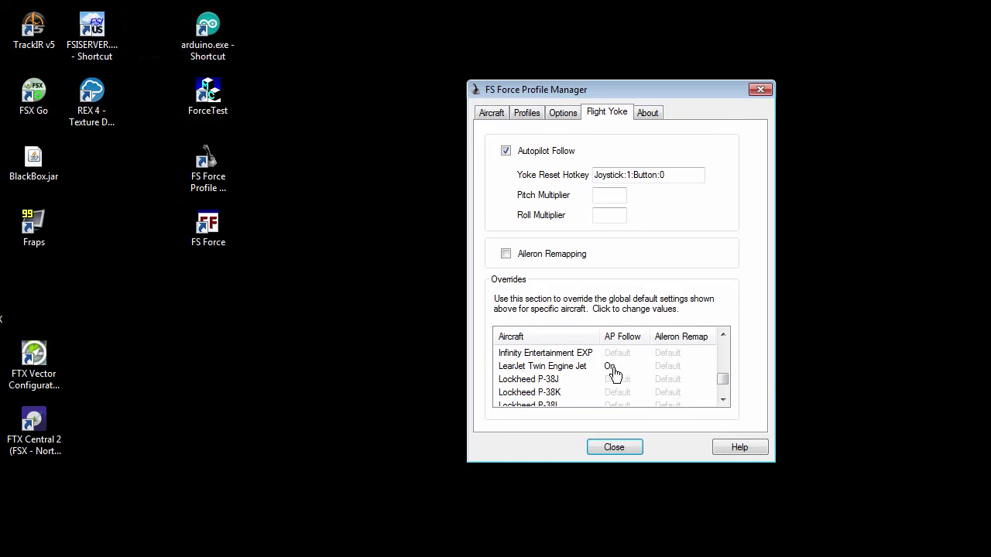
click(614, 368)
click(507, 257)
click(659, 370)
click(671, 256)
click(603, 178)
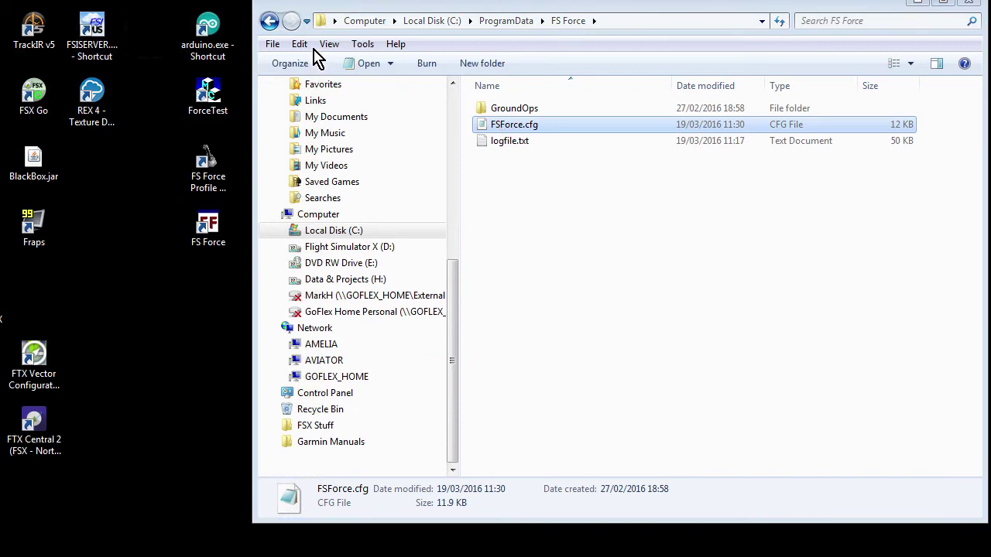
Open FSForce.cfg and examine the JoystickTrimUp, JoystickTrimDown and TrimClickAmount lines in the General section.
drag(0, 8, 878, 6)
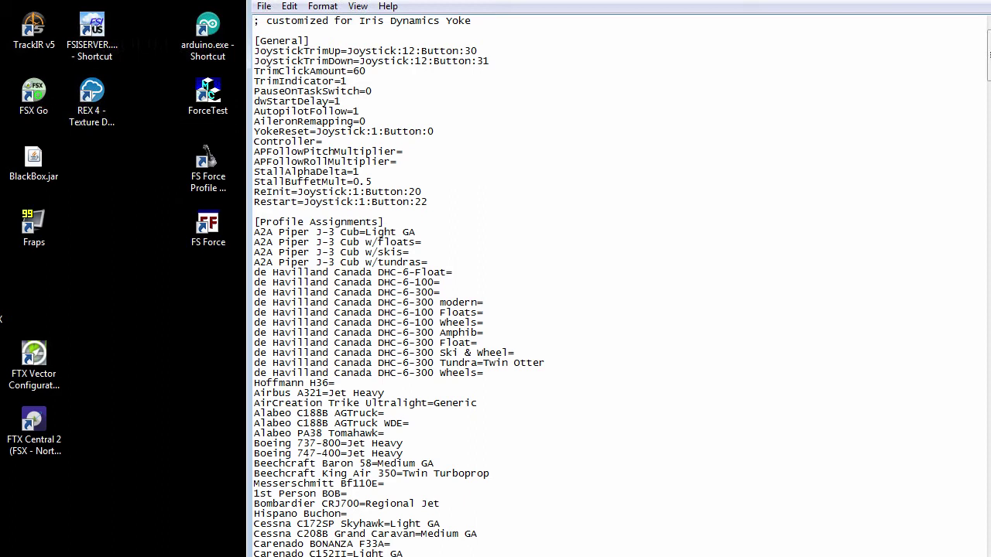
drag(254, 51, 491, 60)
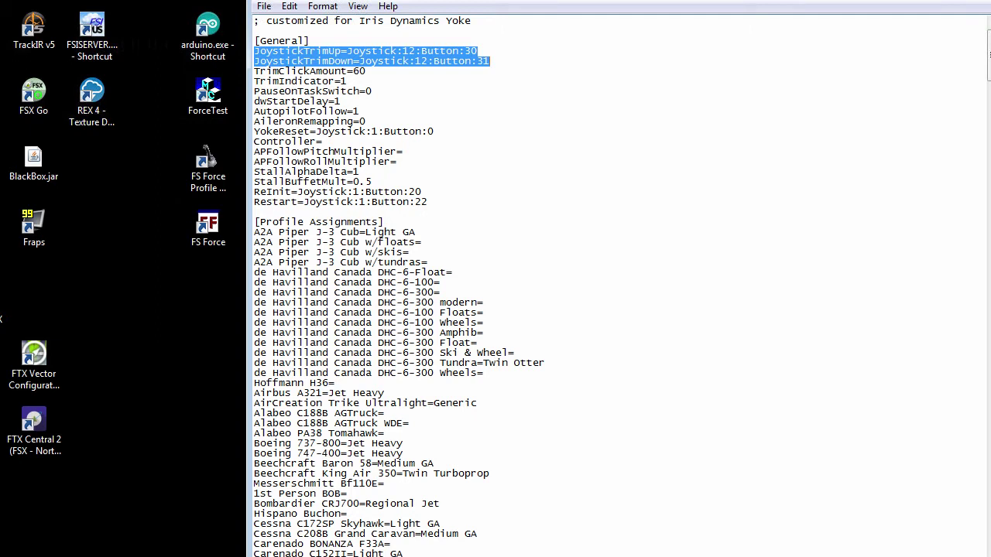
key(Down)
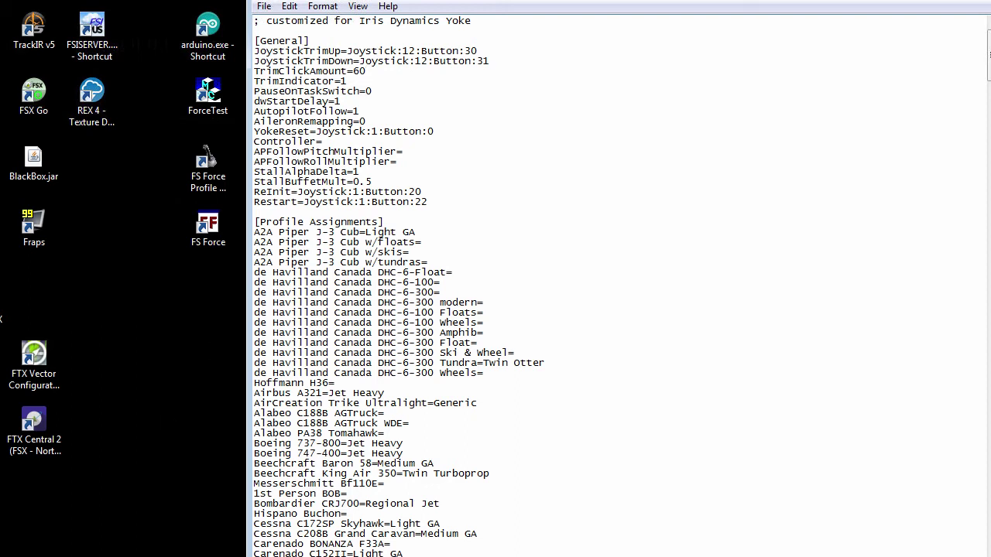
drag(353, 50, 386, 50)
drag(477, 50, 254, 50)
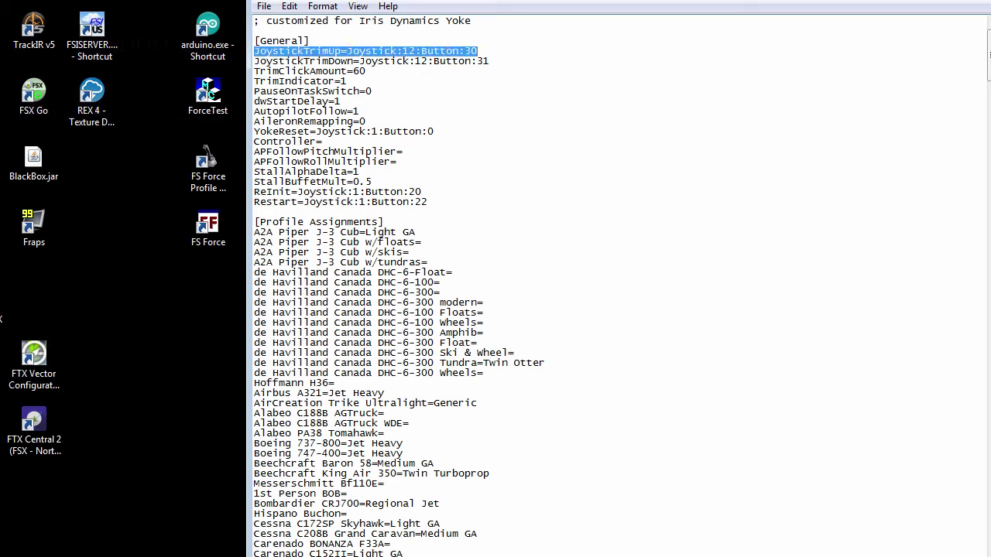
drag(260, 61, 490, 60)
click(366, 70)
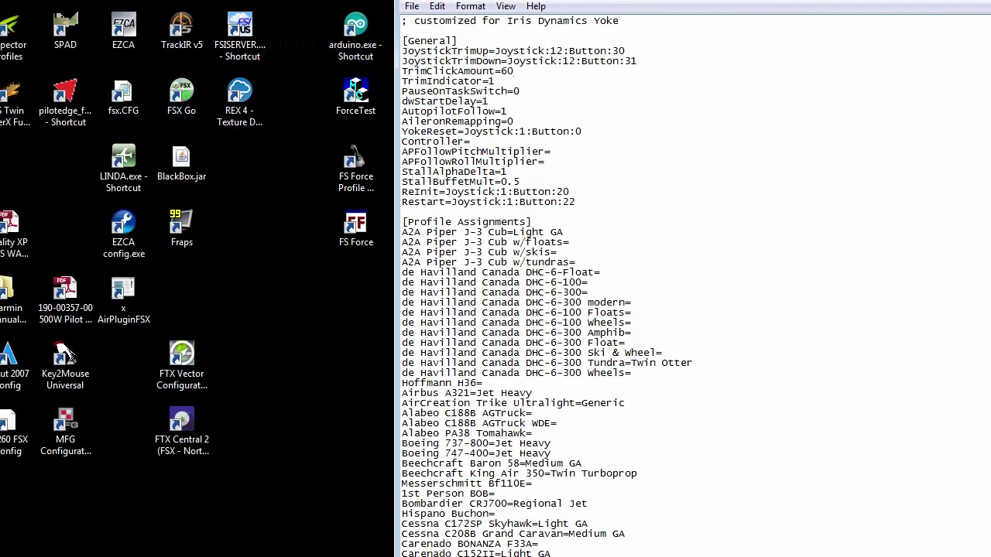
Switch to Devices and Printers and open the game controller settings from the first Button Box Interface.
key(super)
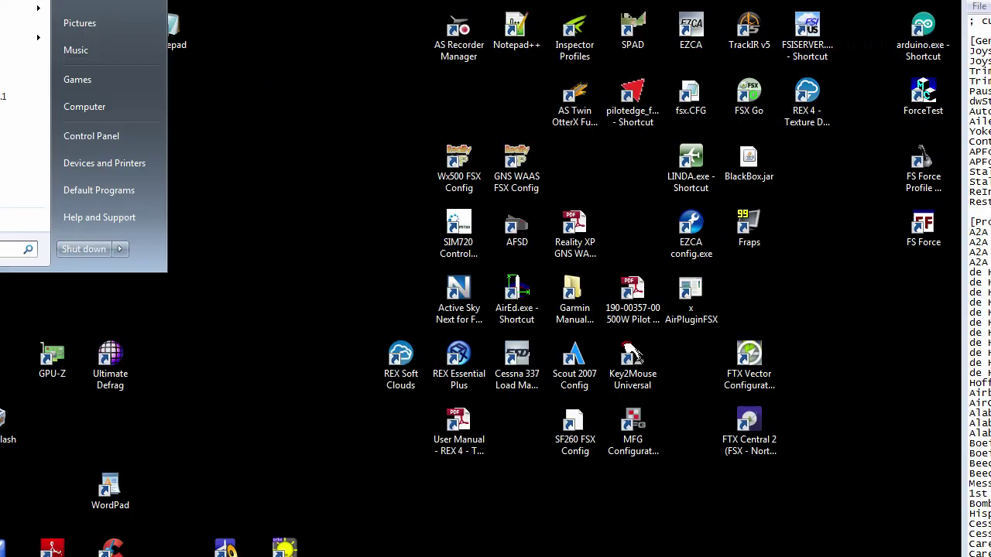
click(84, 163)
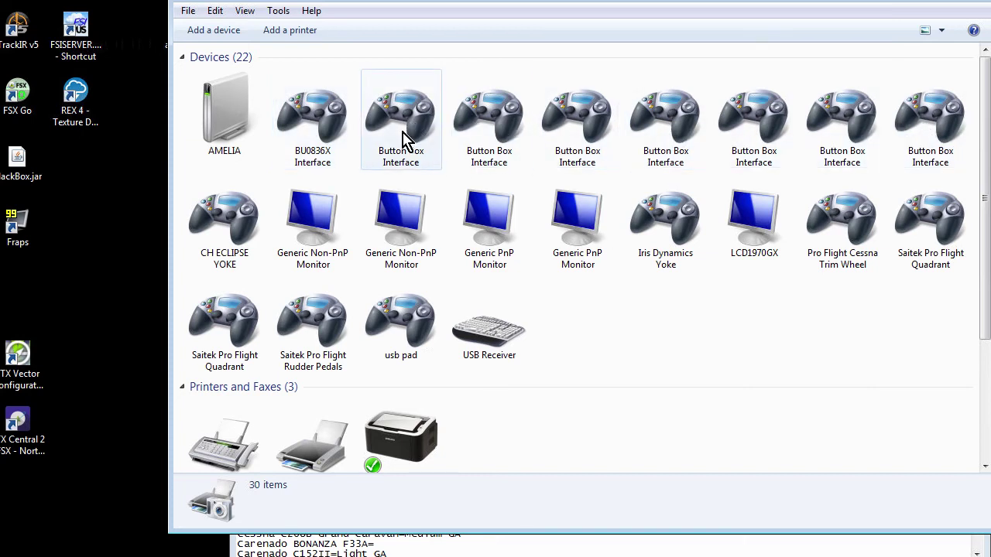
right_click(374, 103)
click(449, 103)
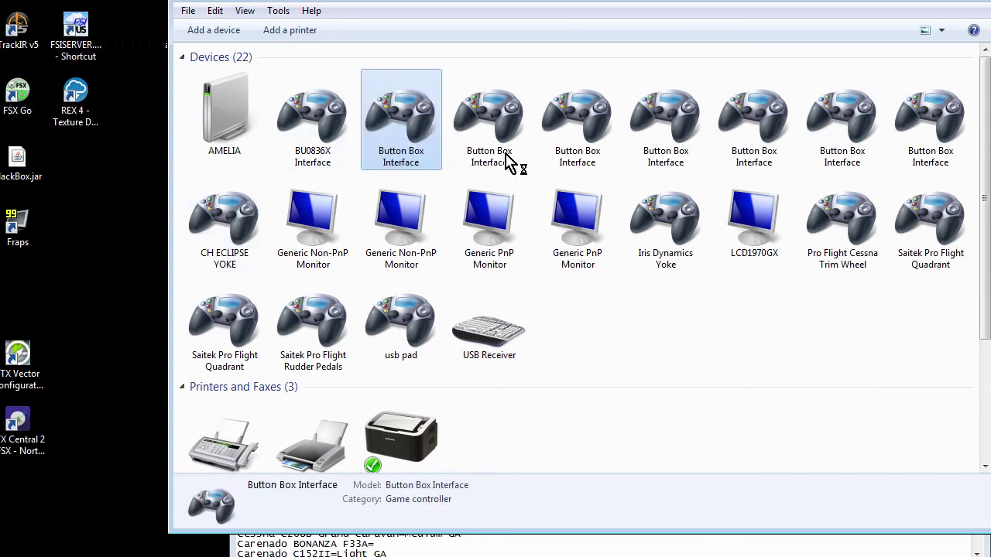
drag(563, 22, 510, 74)
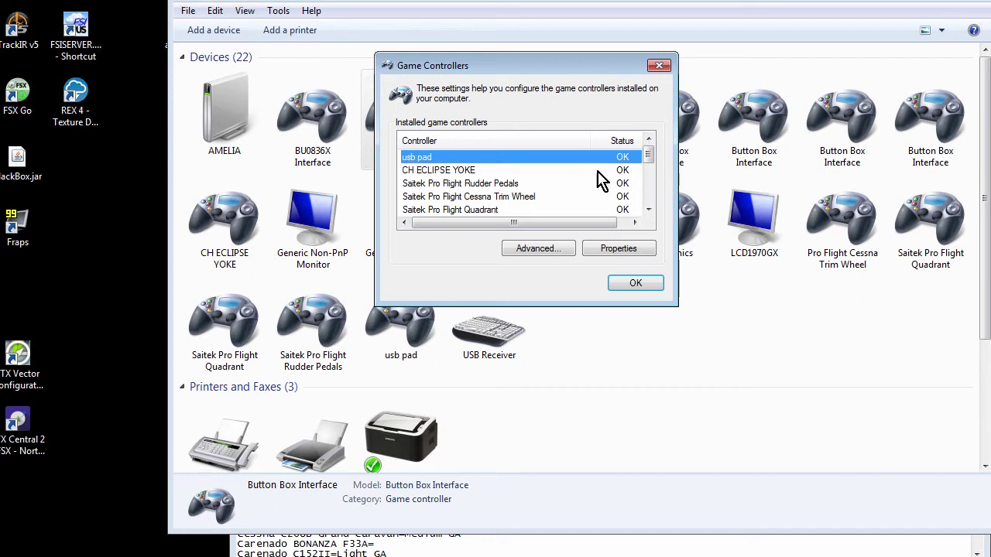
Examine the order of the installed game controllers, from usb pad and CH ECLIPSE YOKE through the Button Box Interface entries.
drag(649, 155, 652, 217)
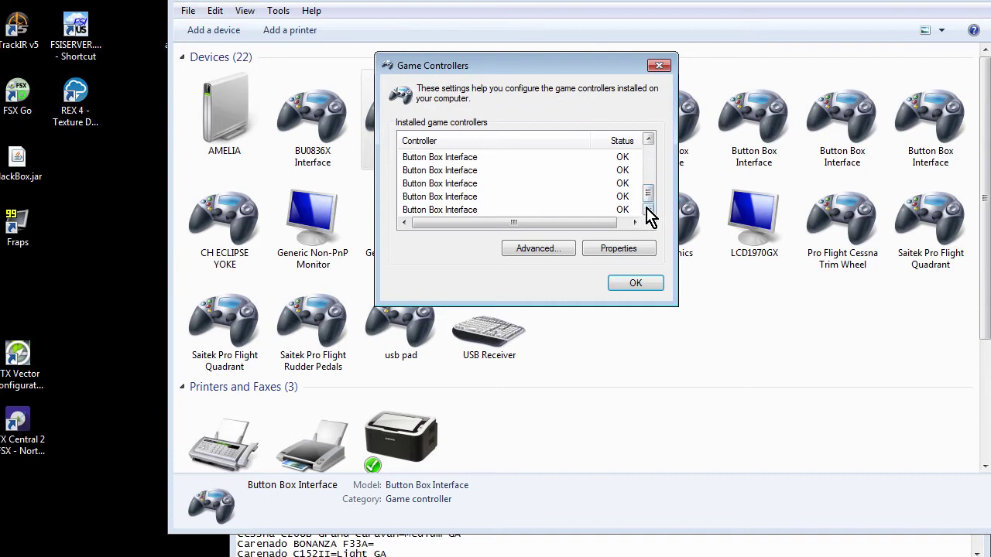
scroll(649, 193, up, 4)
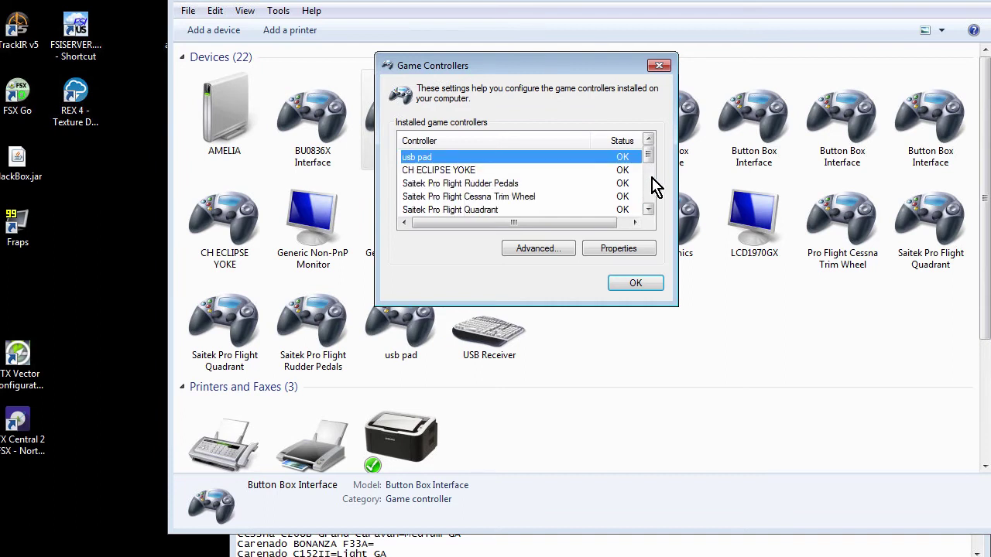
scroll(655, 178, down, 5)
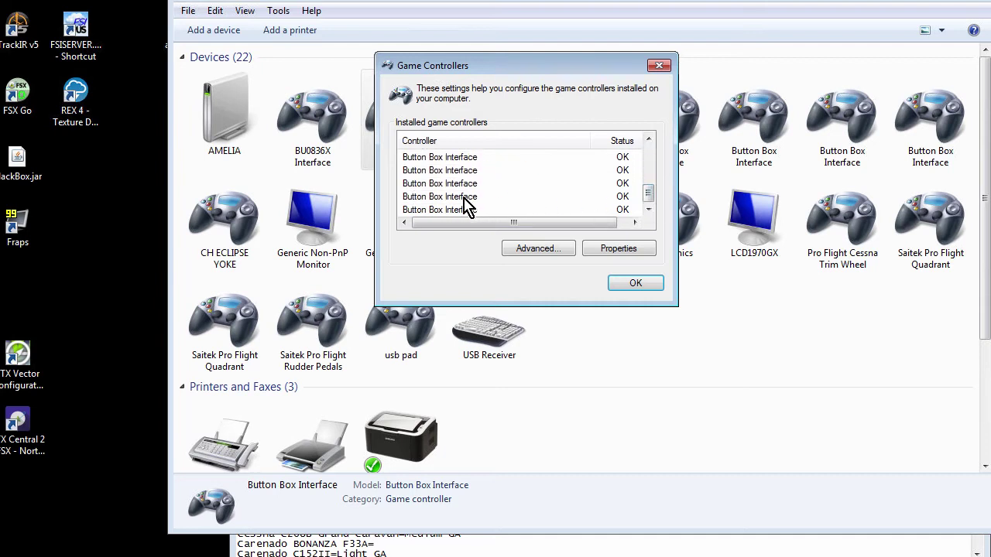
scroll(467, 206, up, 5)
scroll(648, 191, down, 5)
scroll(654, 221, up, 5)
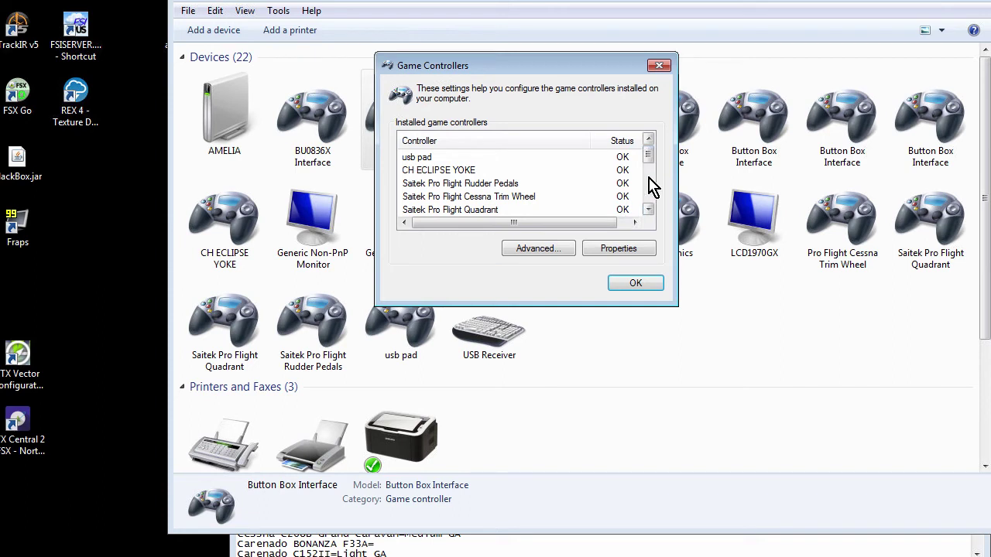
scroll(544, 219, down, 2)
scroll(611, 205, up, 2)
scroll(460, 202, down, 5)
click(457, 198)
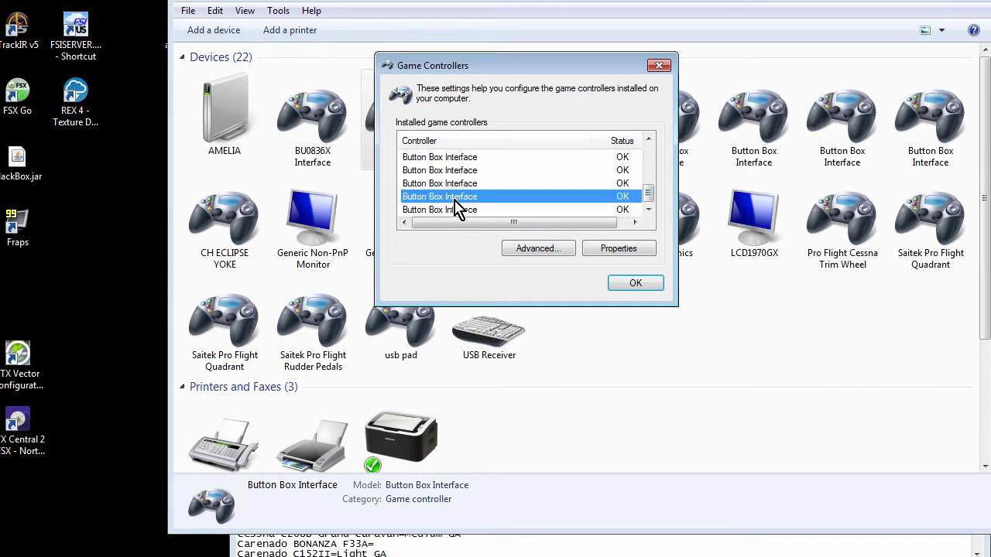
scroll(457, 168, up, 5)
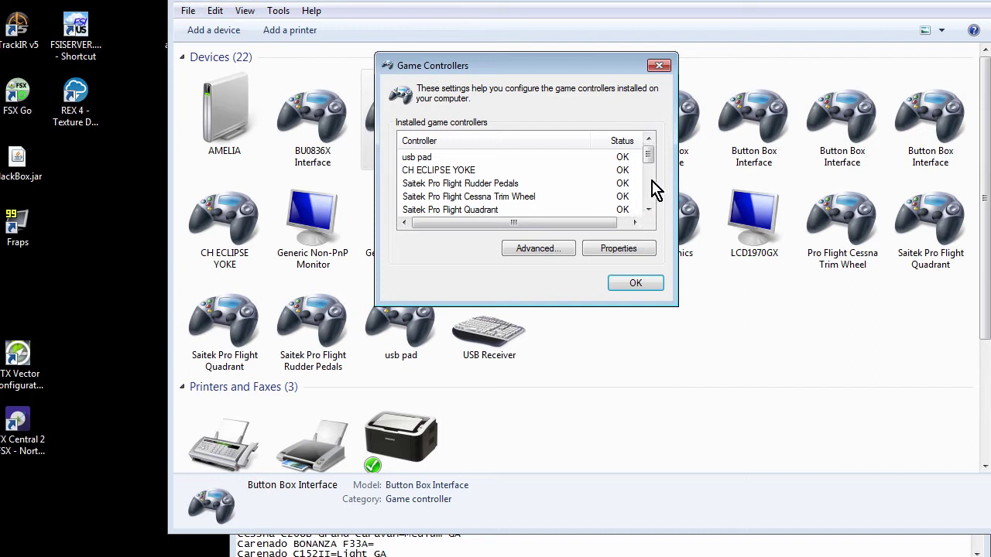
mouse_move(652, 158)
mouse_down()
mouse_move(647, 211)
mouse_move(614, 220)
mouse_move(653, 203)
mouse_move(619, 212)
mouse_move(469, 190)
mouse_move(648, 194)
mouse_move(649, 154)
mouse_up()
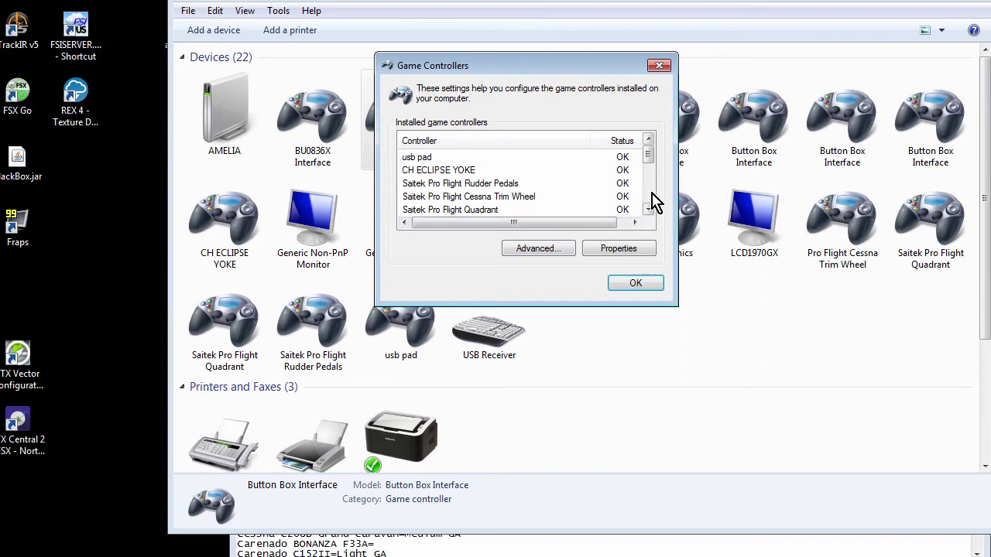
Examine the button test in the third-from-last Button Box Interface's properties, and close the game controller settings.
scroll(648, 190, down, 3)
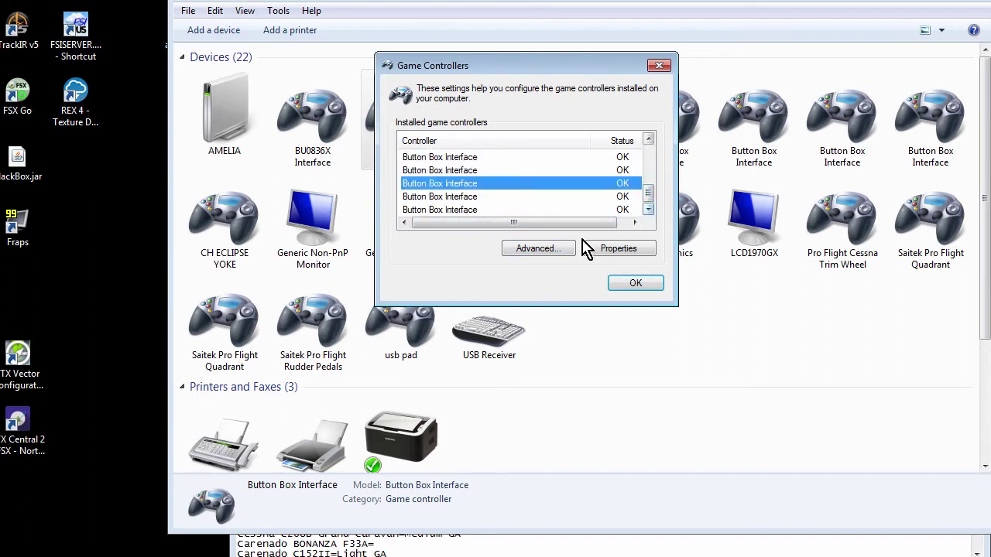
click(620, 249)
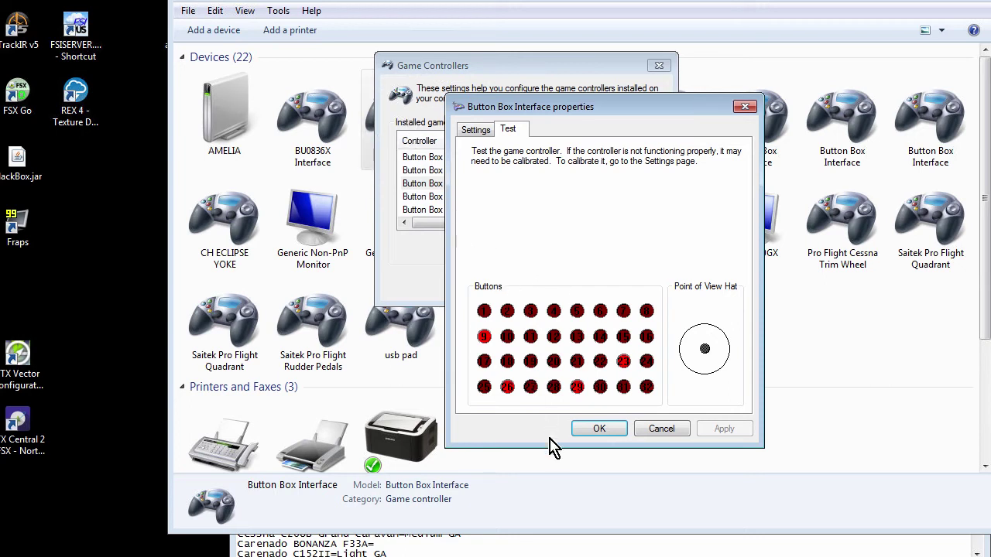
click(662, 429)
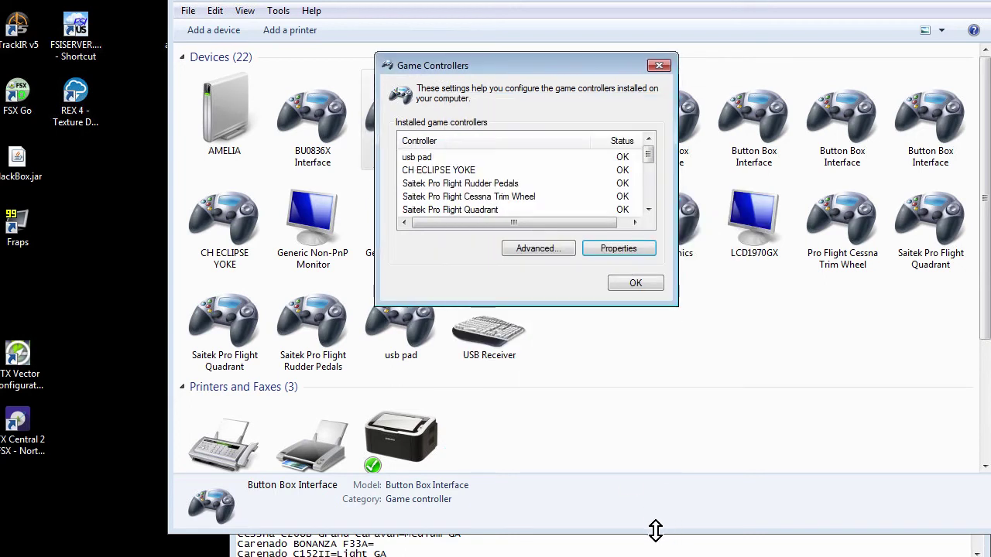
key(Escape)
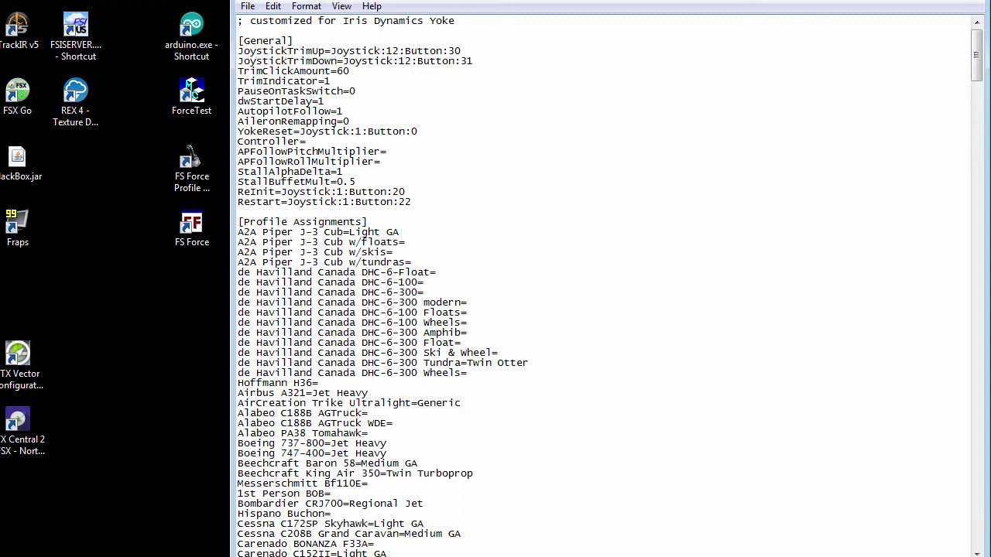
Examine the JoystickTrimUp, JoystickTrimDown, ReInit and Restart button assignments in the General section of FSForce.cfg.
double_click(455, 51)
click(474, 61)
drag(238, 192, 411, 202)
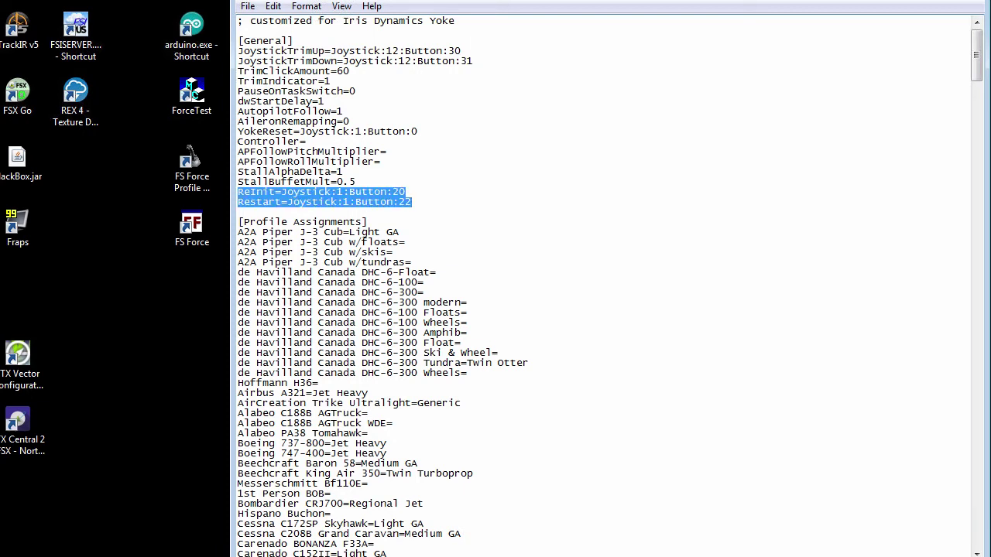